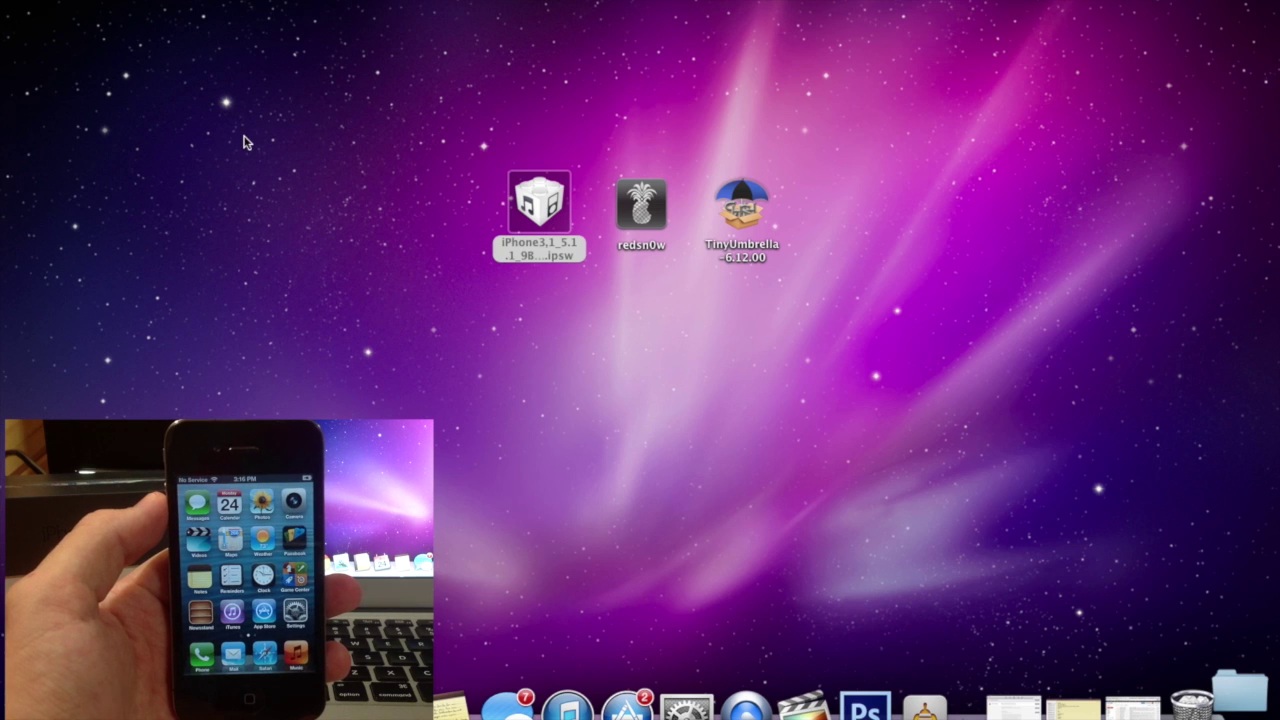
pyautogui.click(649, 235)
pyautogui.click(516, 248)
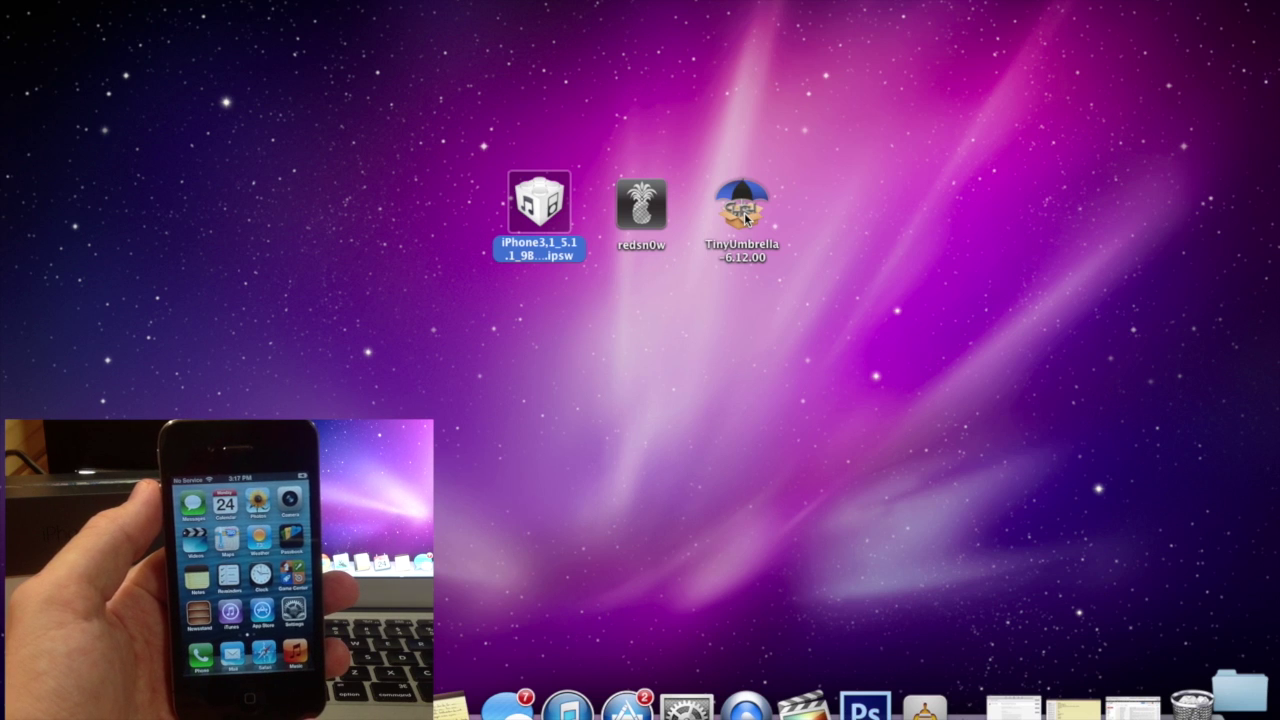
# - Launch TinyUmbrella 6.12.00 and dismiss its startup notices
pyautogui.click(737, 220)
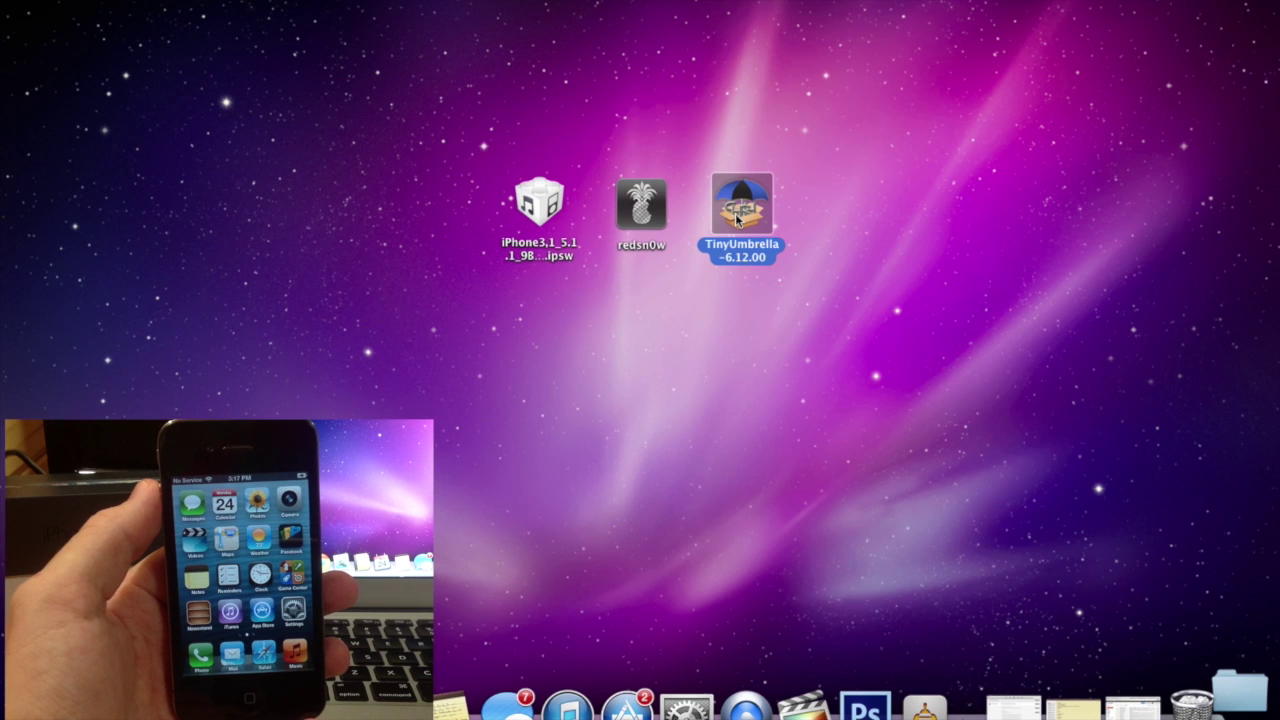
pyautogui.doubleClick(737, 220)
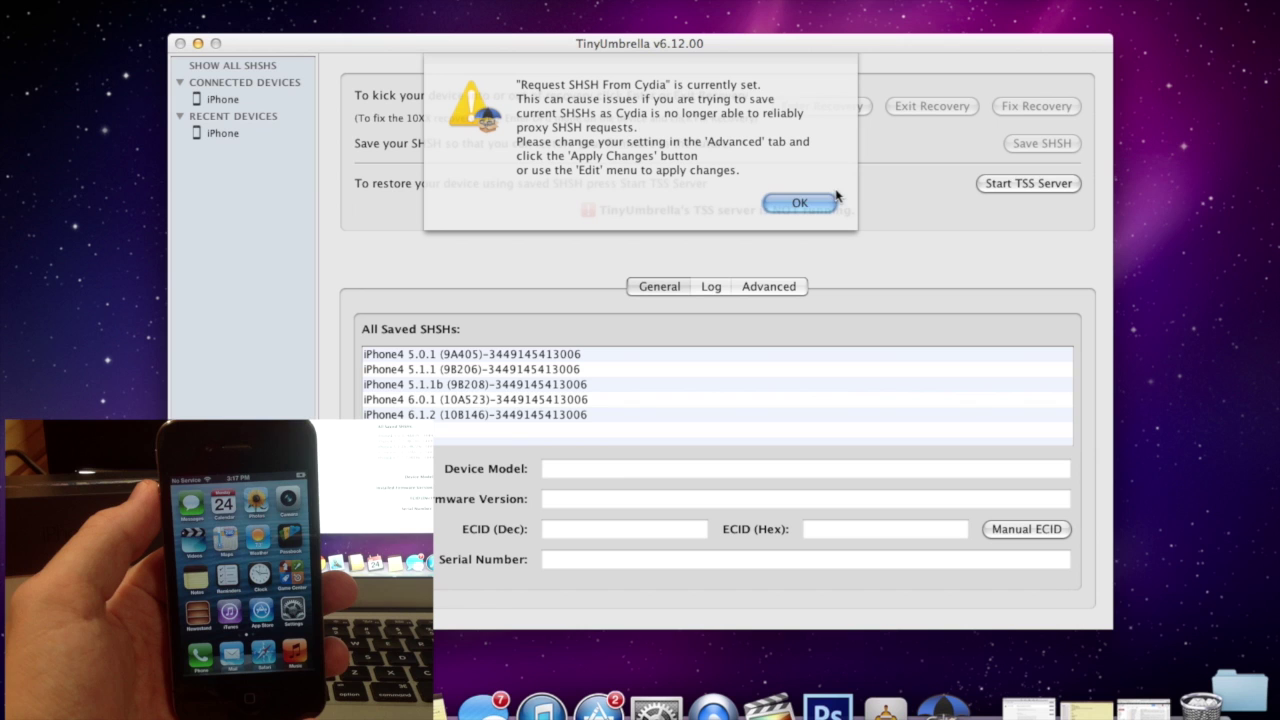
pyautogui.click(796, 202)
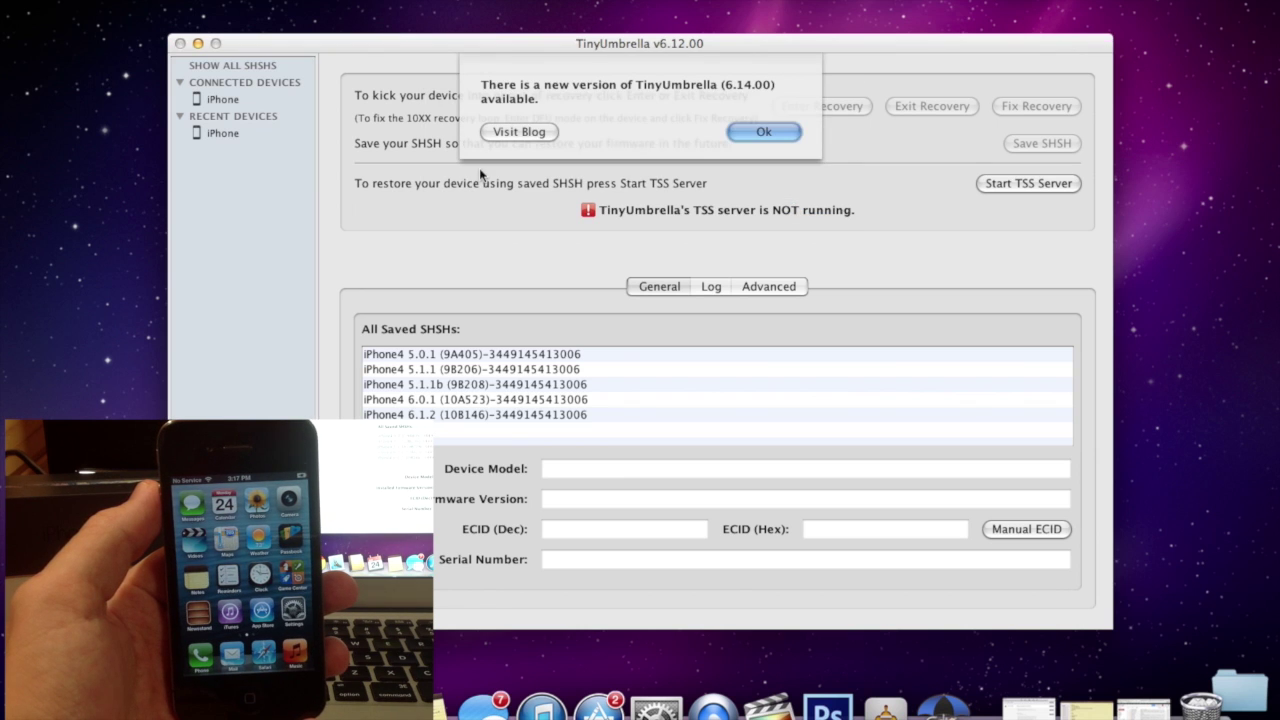
pyautogui.click(786, 132)
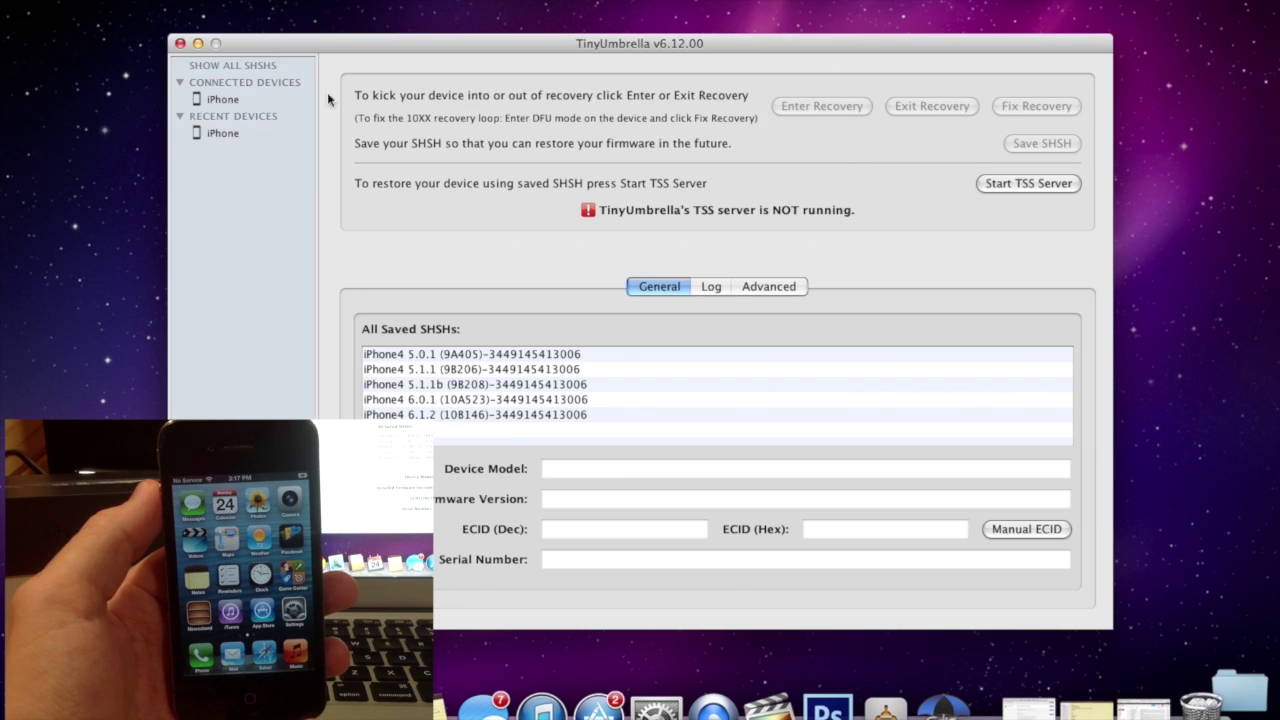
# - For the connected iPhone, turn off "Request SHSH From Cydia" and save its SHSH blobs
pyautogui.click(224, 101)
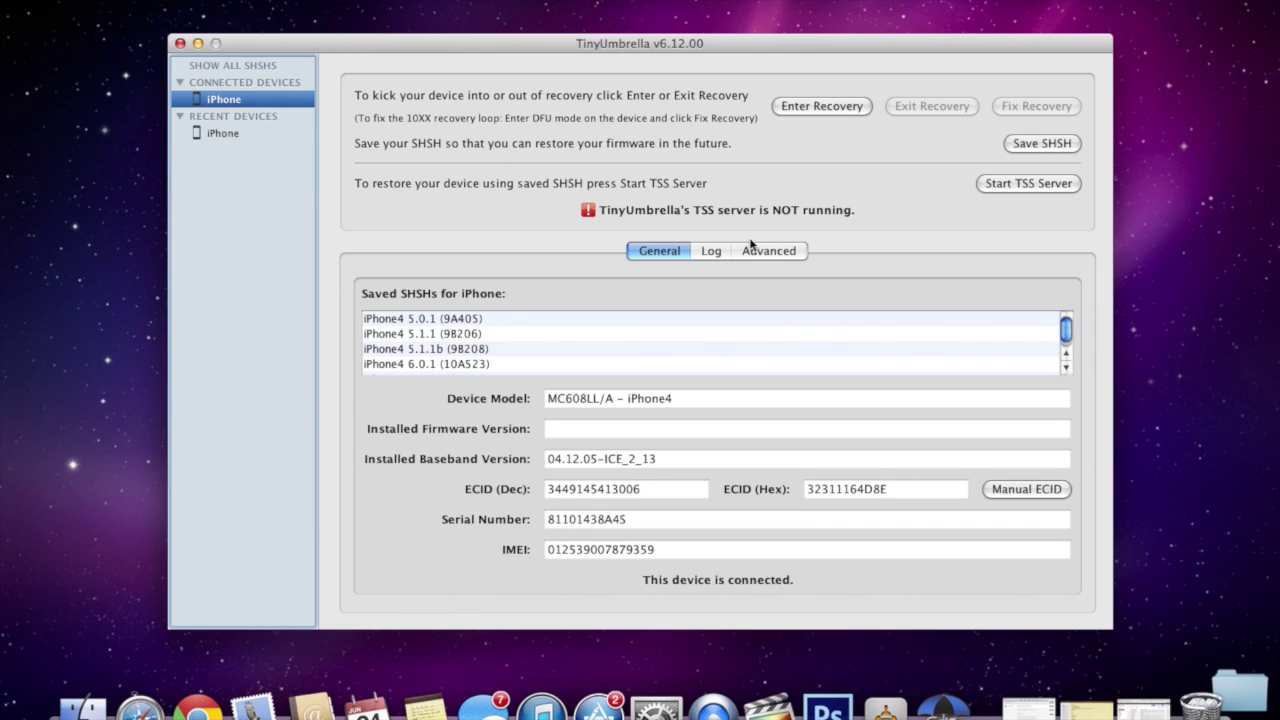
pyautogui.click(773, 253)
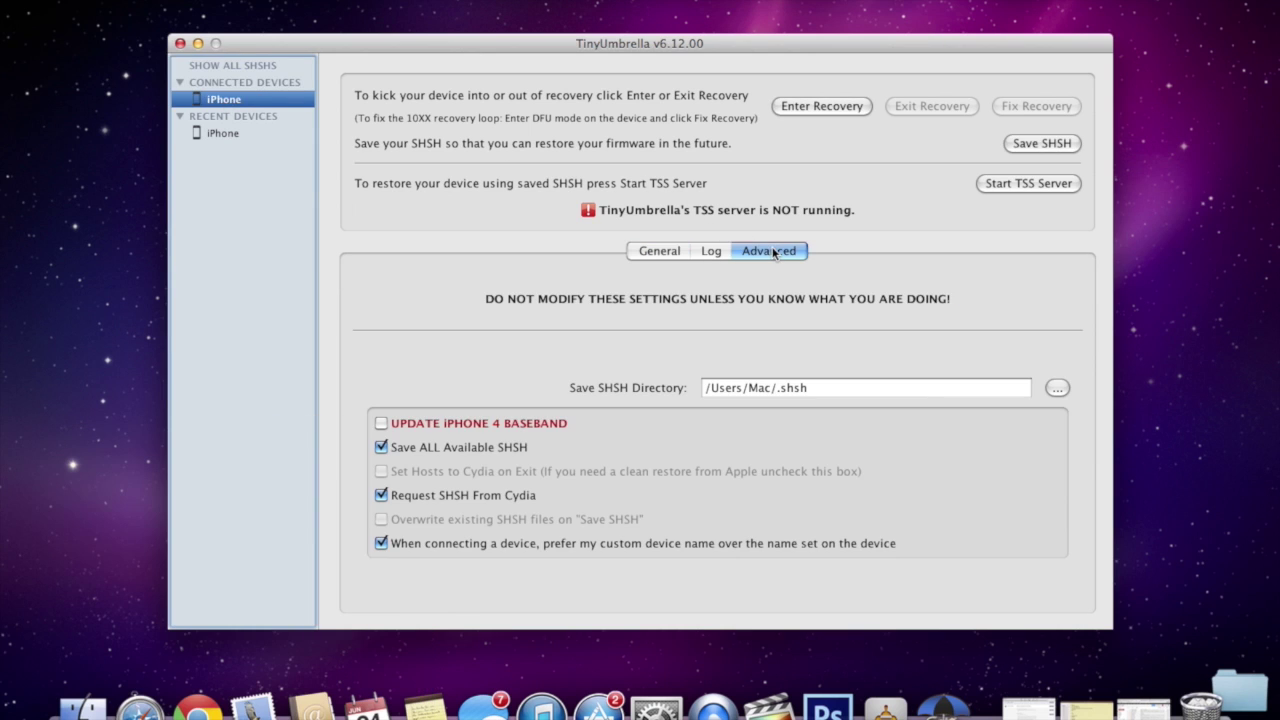
pyautogui.click(382, 498)
pyautogui.click(660, 255)
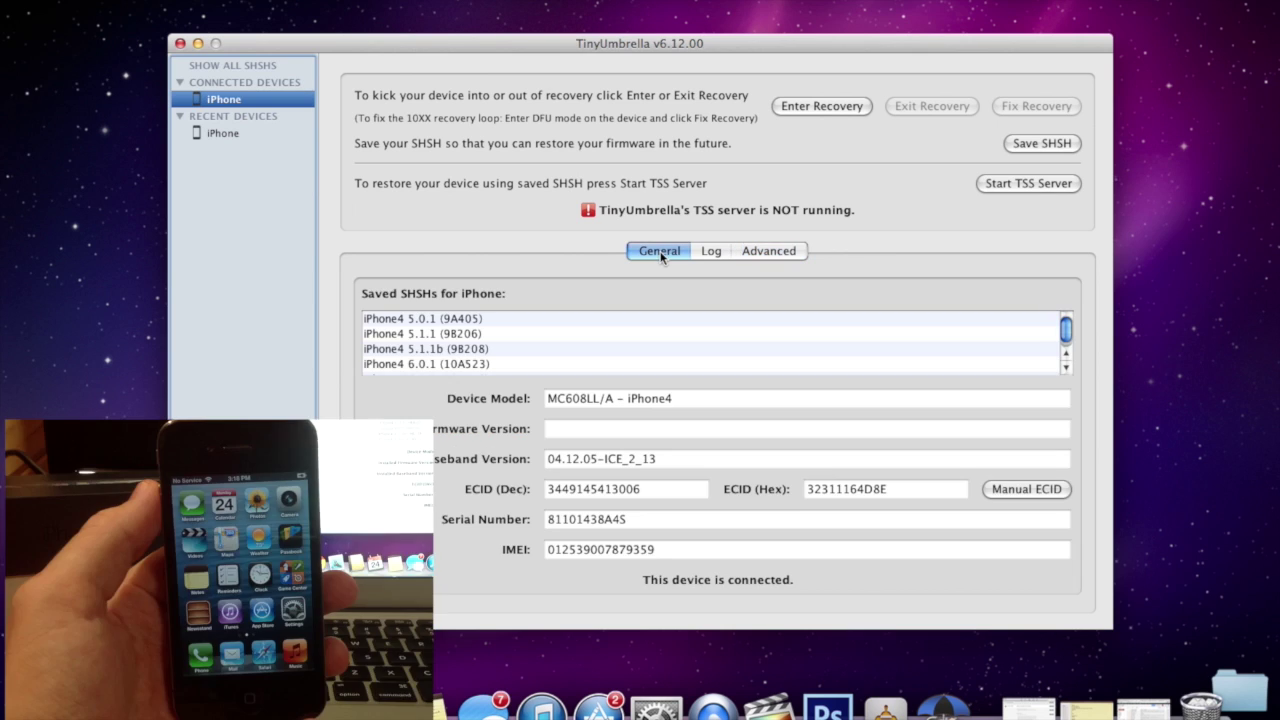
pyautogui.click(1038, 143)
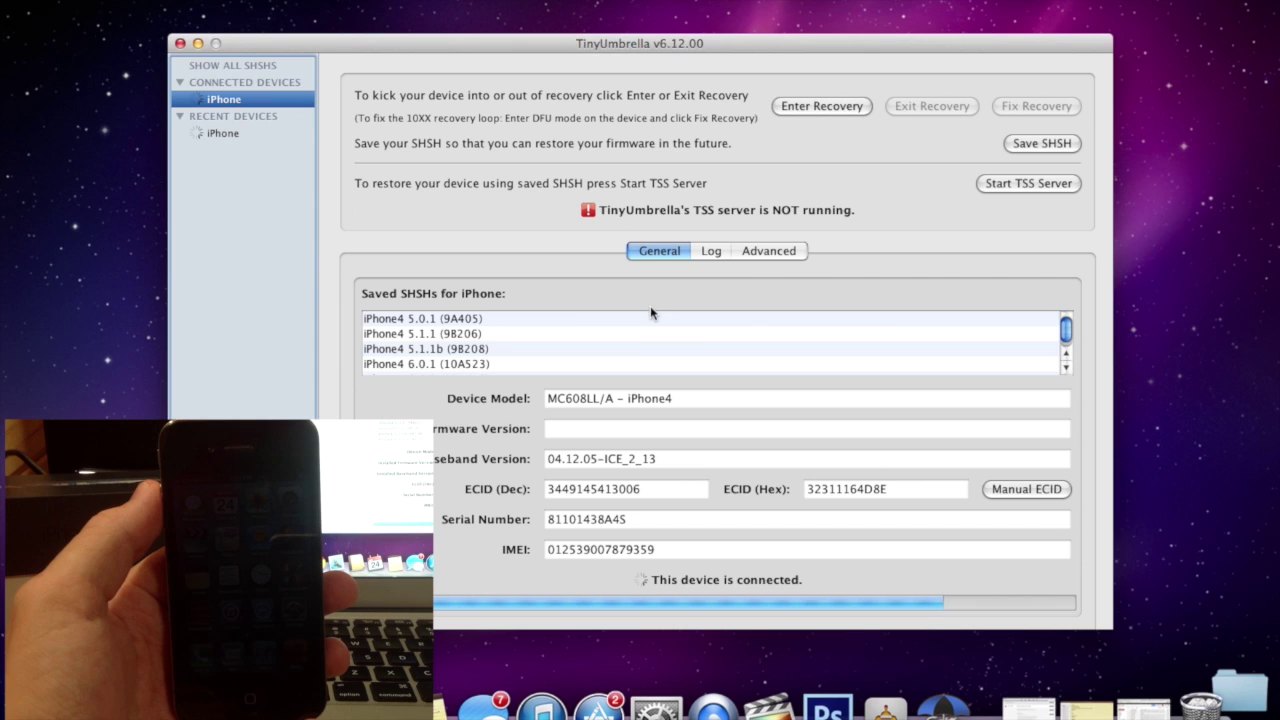
# - Check the iPhone's saved SHSH list for the 5.1.1 (9B206) and 5.1.1b (9B208) entries, and close TinyUmbrella
pyautogui.click(425, 334)
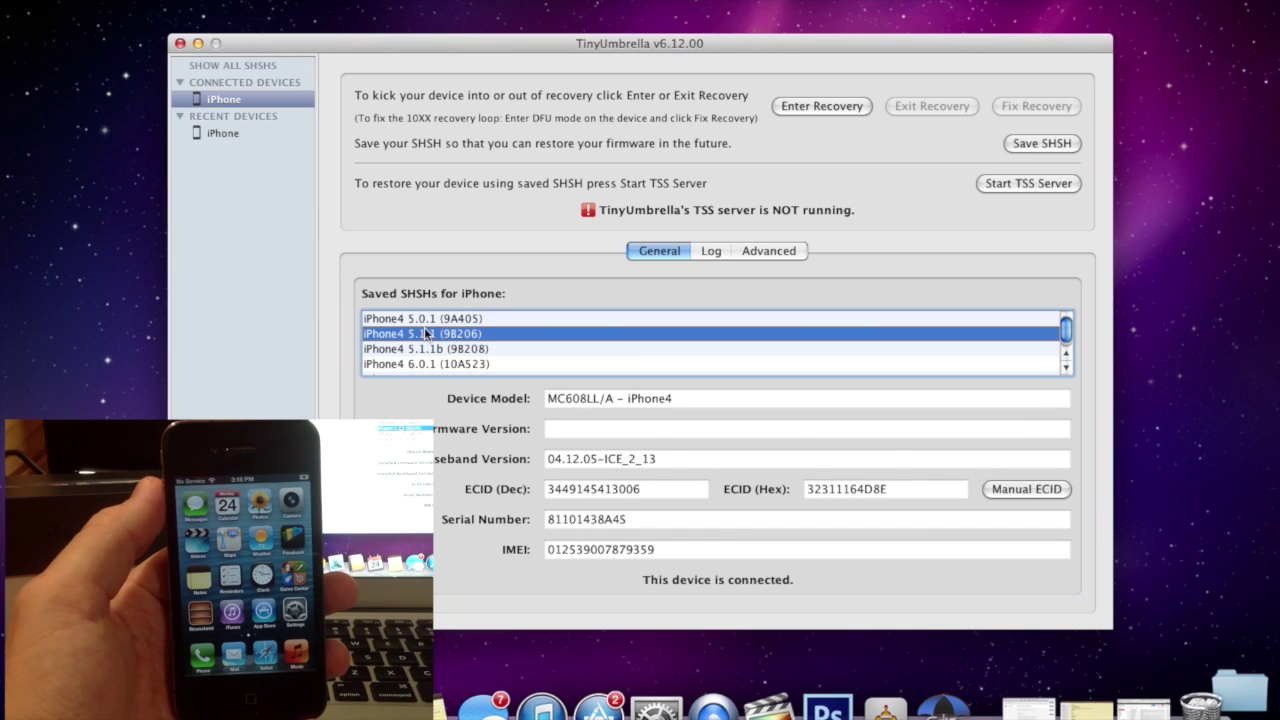
pyautogui.scroll(-1, 425, 334)
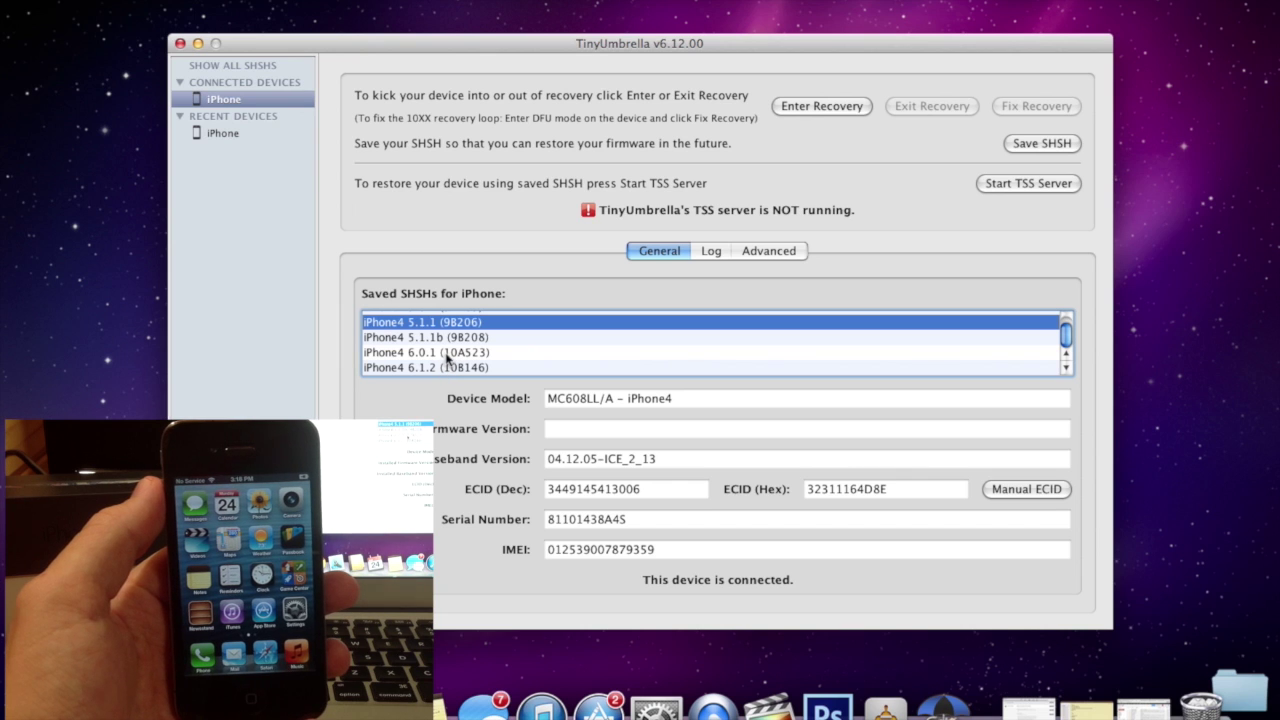
pyautogui.scroll(1, 447, 360)
pyautogui.click(468, 352)
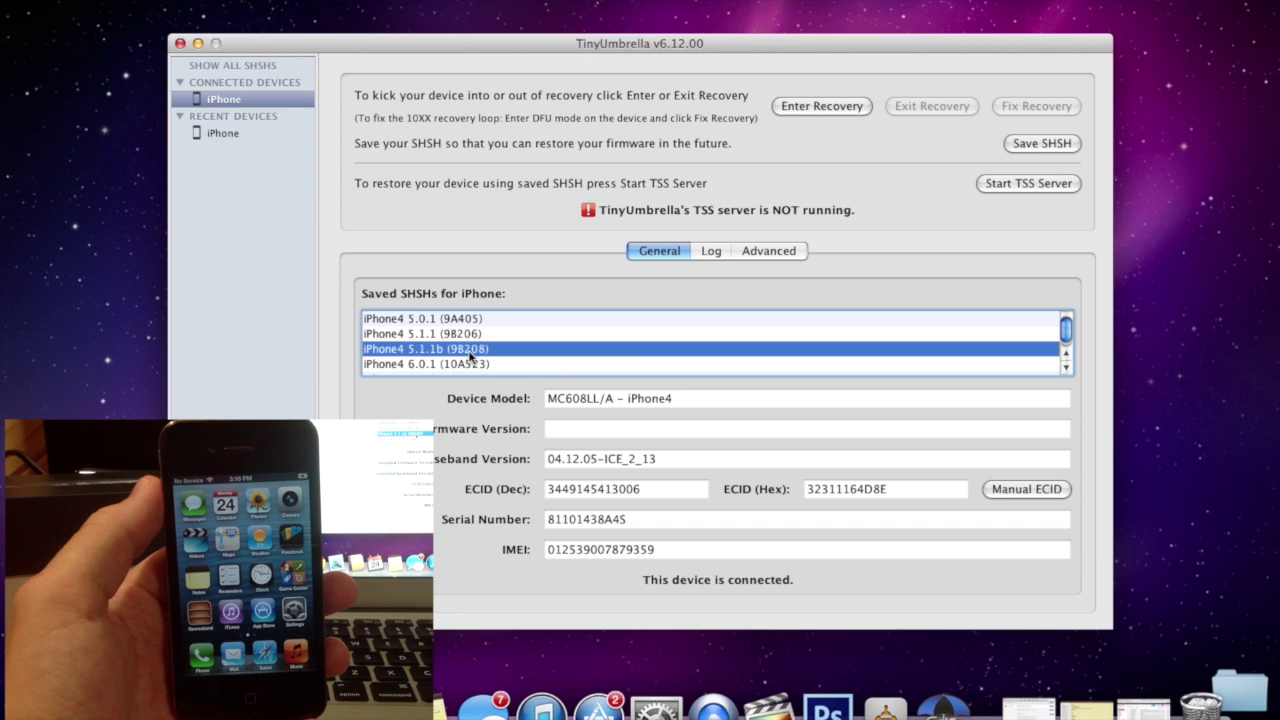
pyautogui.click(180, 44)
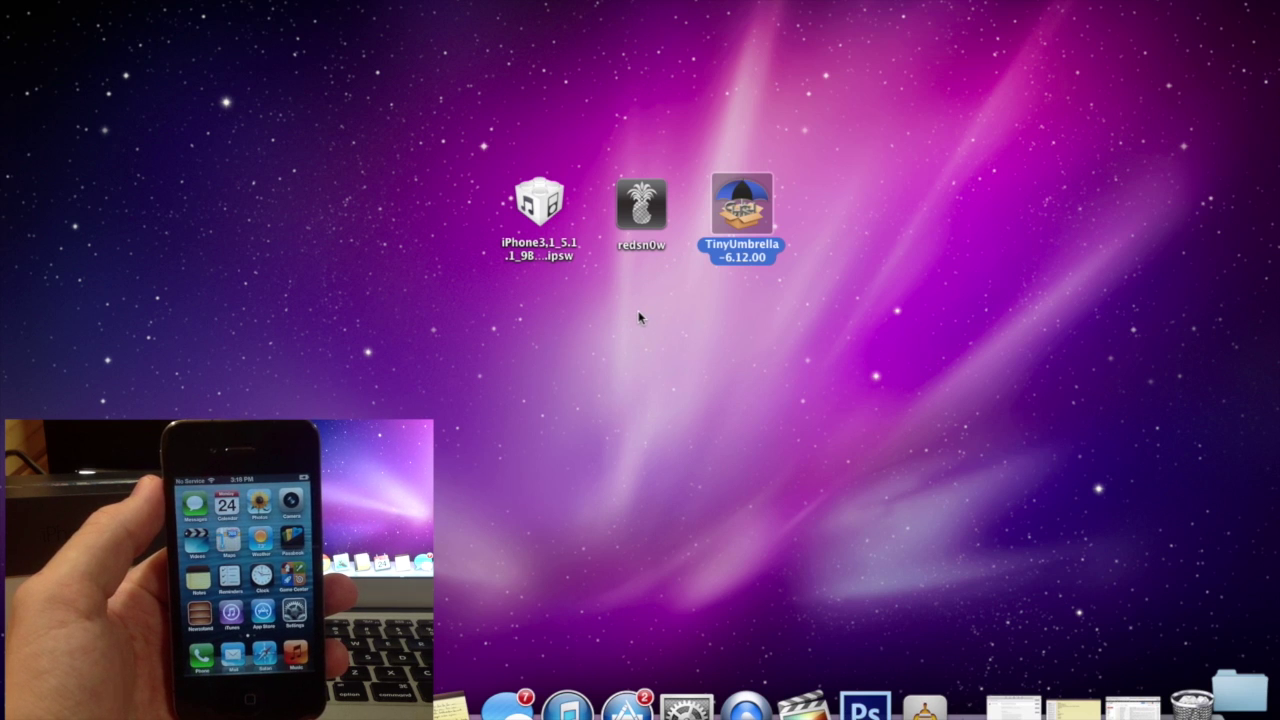
# - Launch redsn0w and open its function for restoring the device to an IPSW with saved blobs
pyautogui.doubleClick(641, 228)
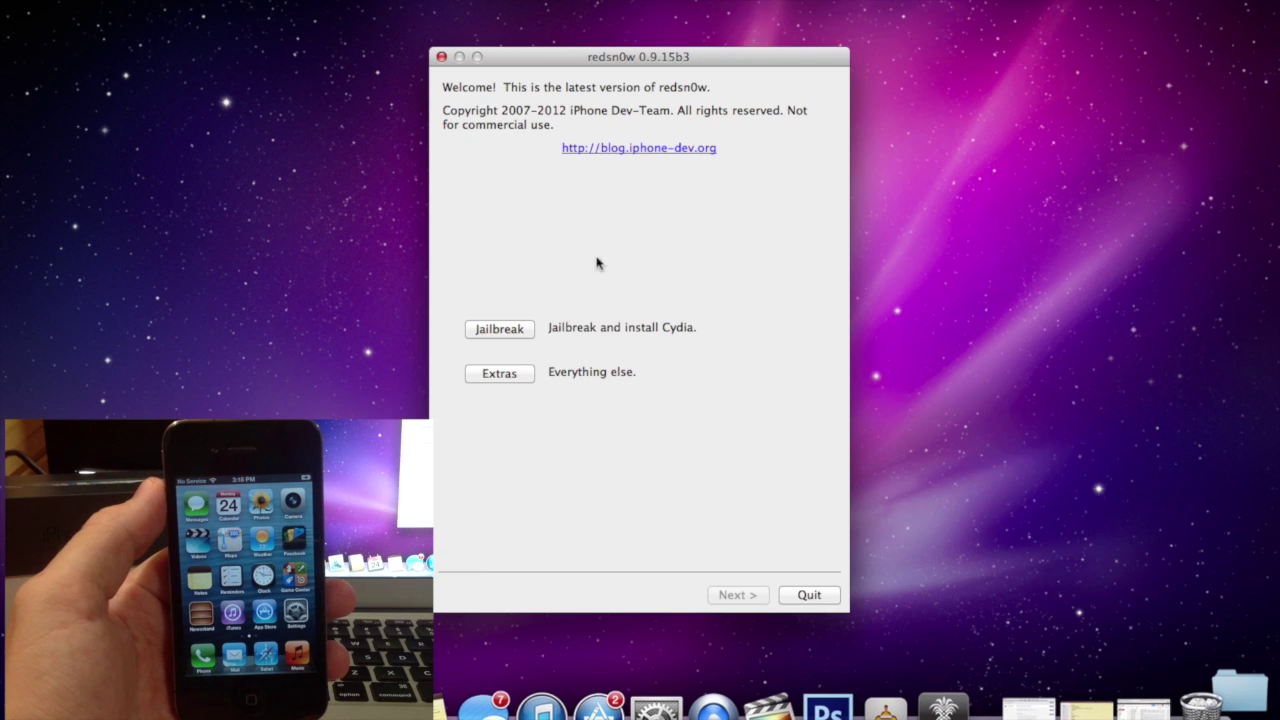
pyautogui.click(499, 373)
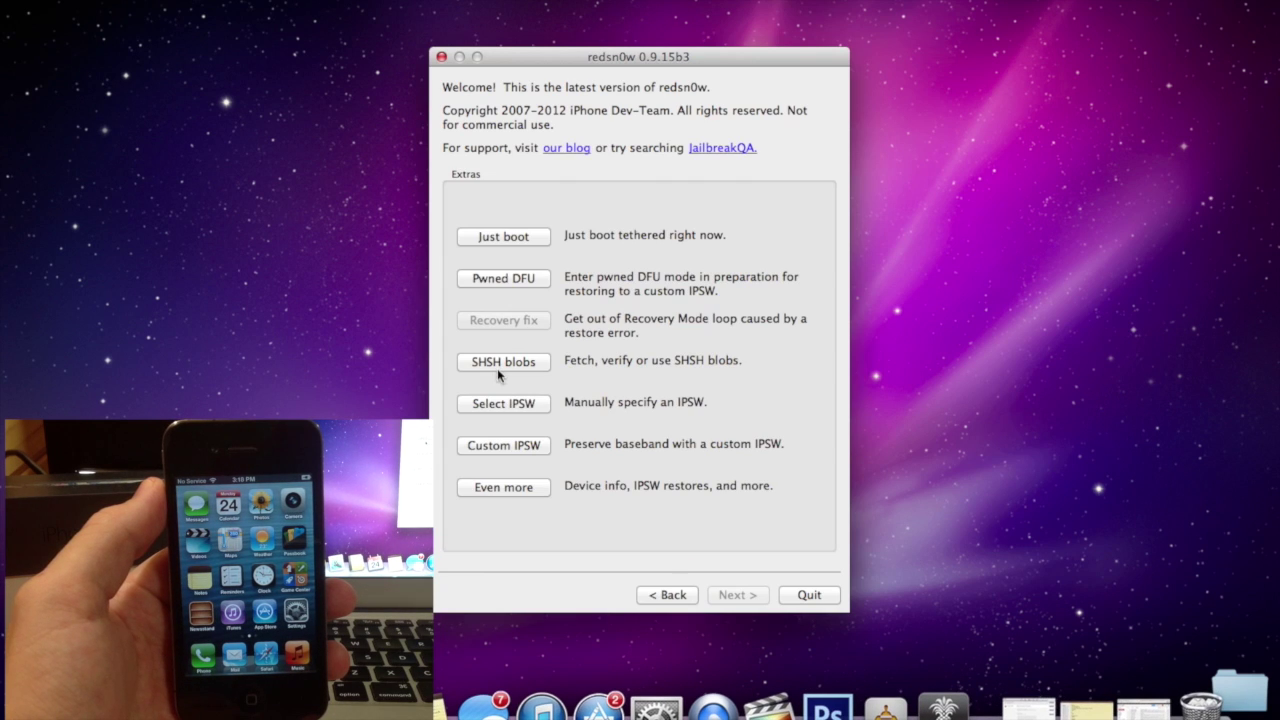
pyautogui.click(504, 487)
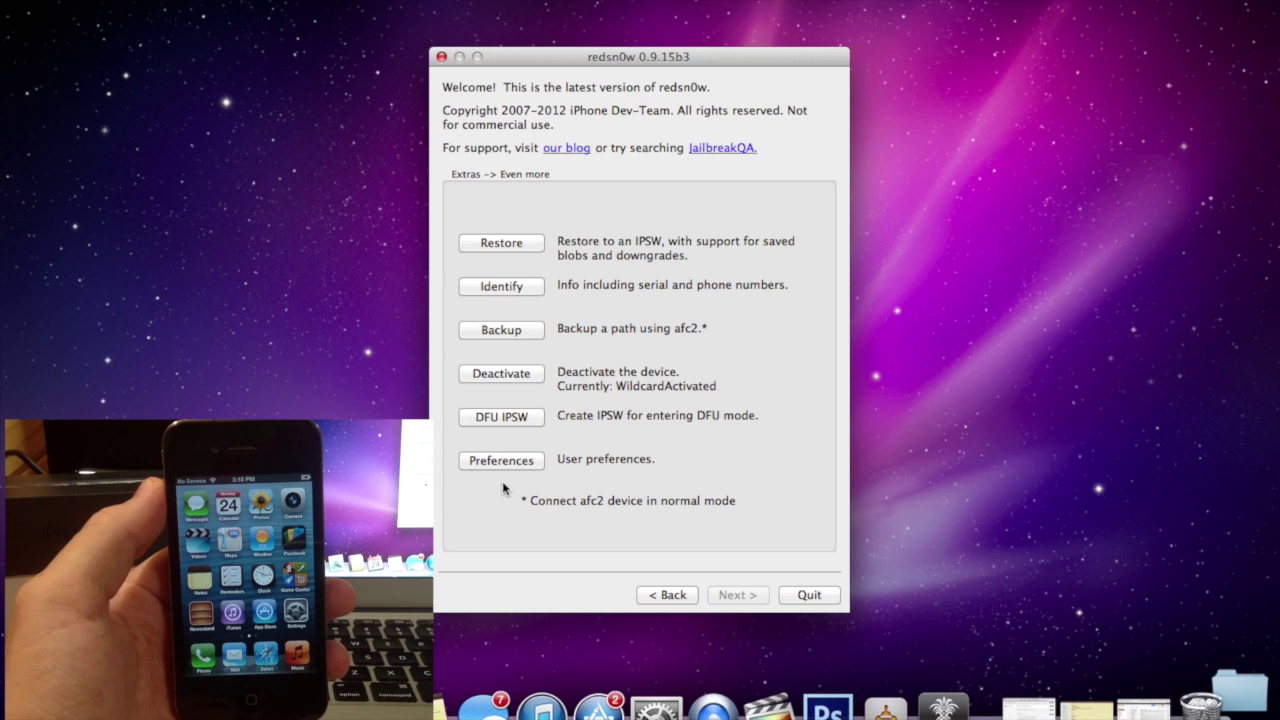
pyautogui.click(512, 244)
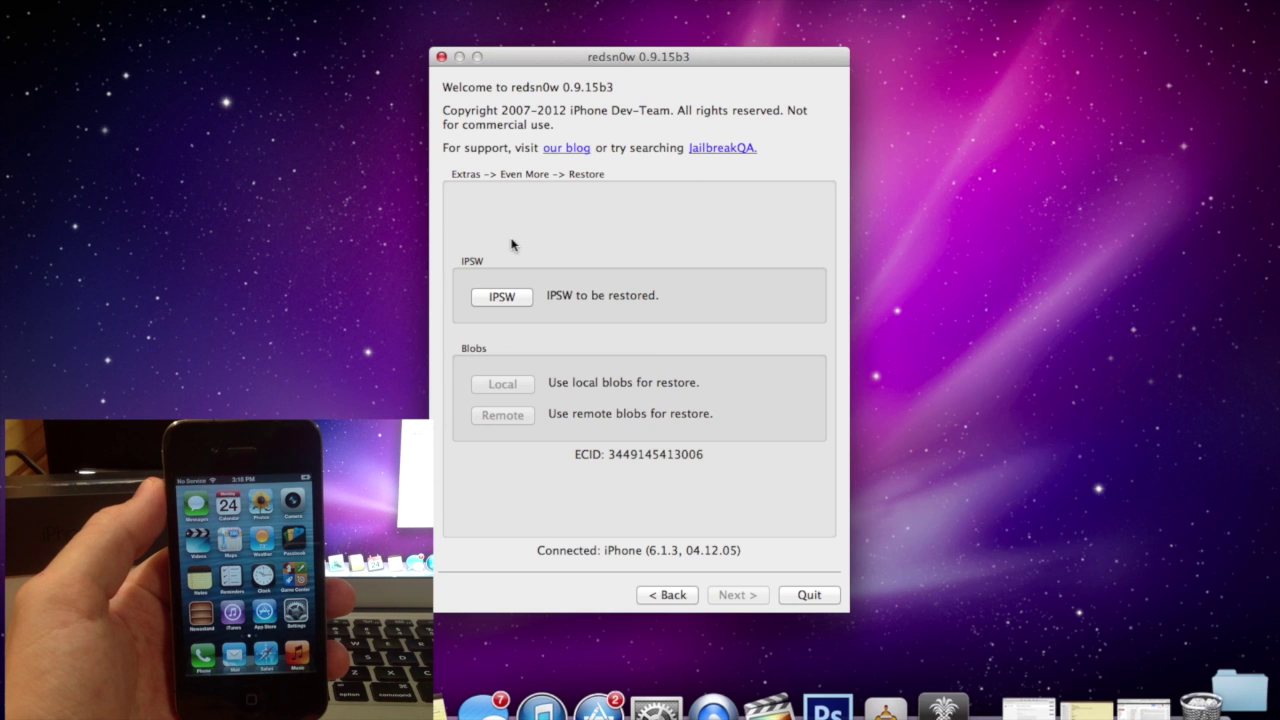
# - Load the firmware file iPhone3,1_5.1.1_9B208_Restore.ipsw from the Desktop as the IPSW to restore
pyautogui.click(502, 297)
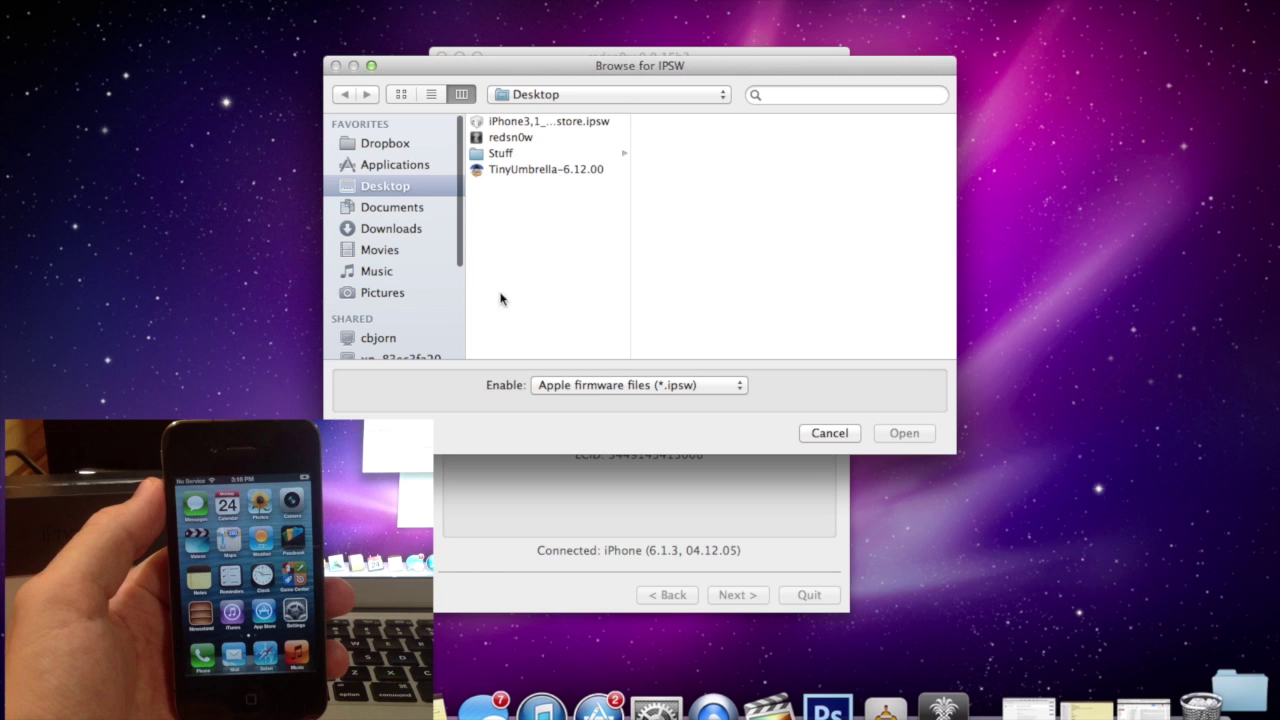
pyautogui.click(517, 127)
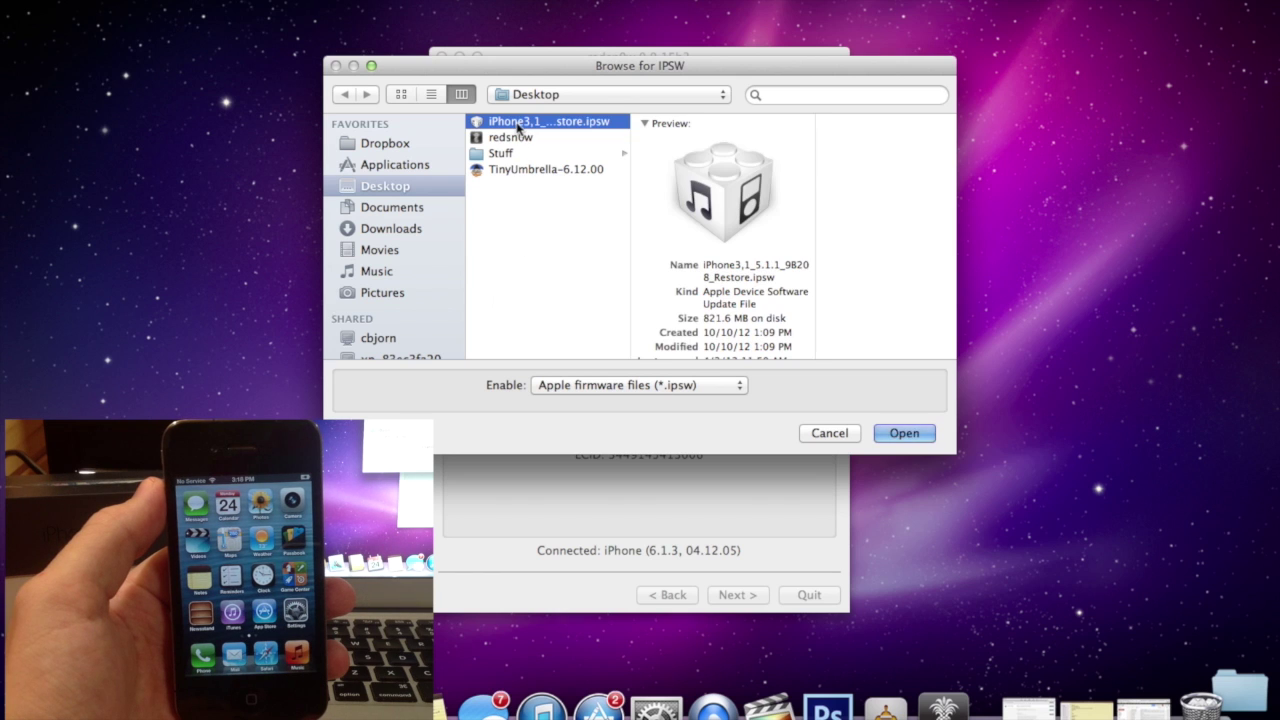
pyautogui.click(905, 432)
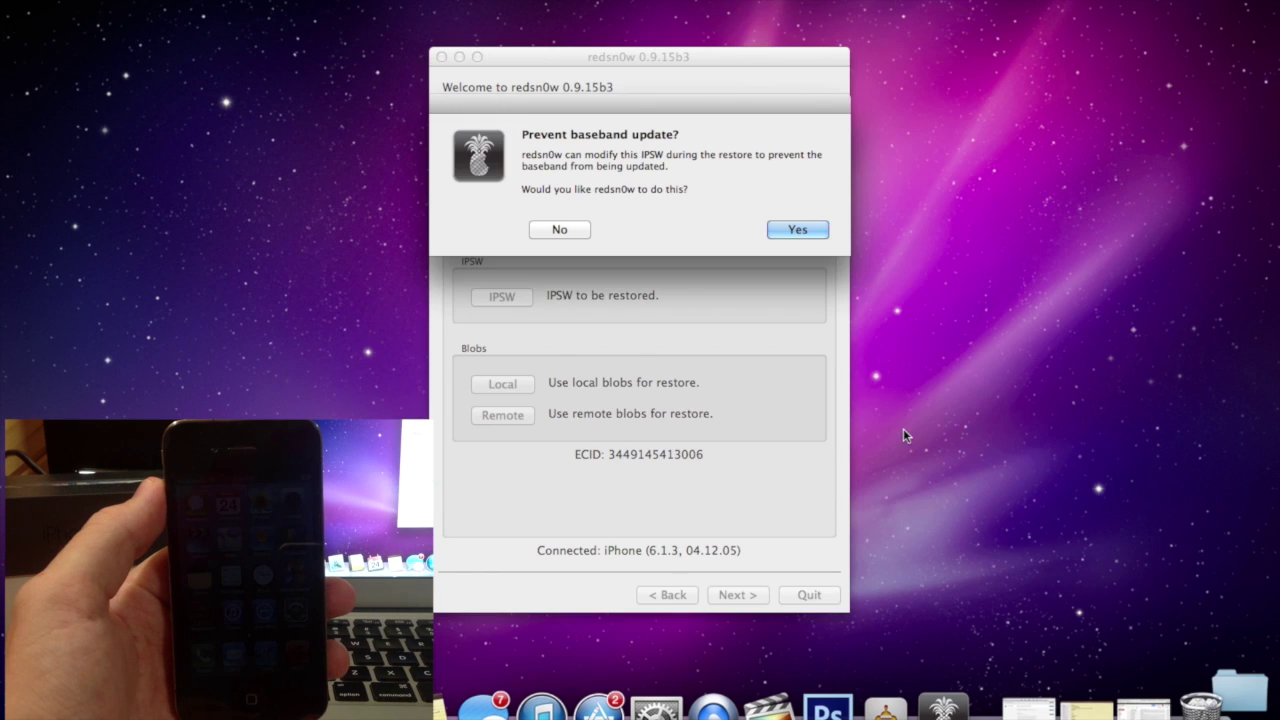
# - Agree to prevent the baseband update and start the guided entry into Pwned DFU mode
pyautogui.click(800, 233)
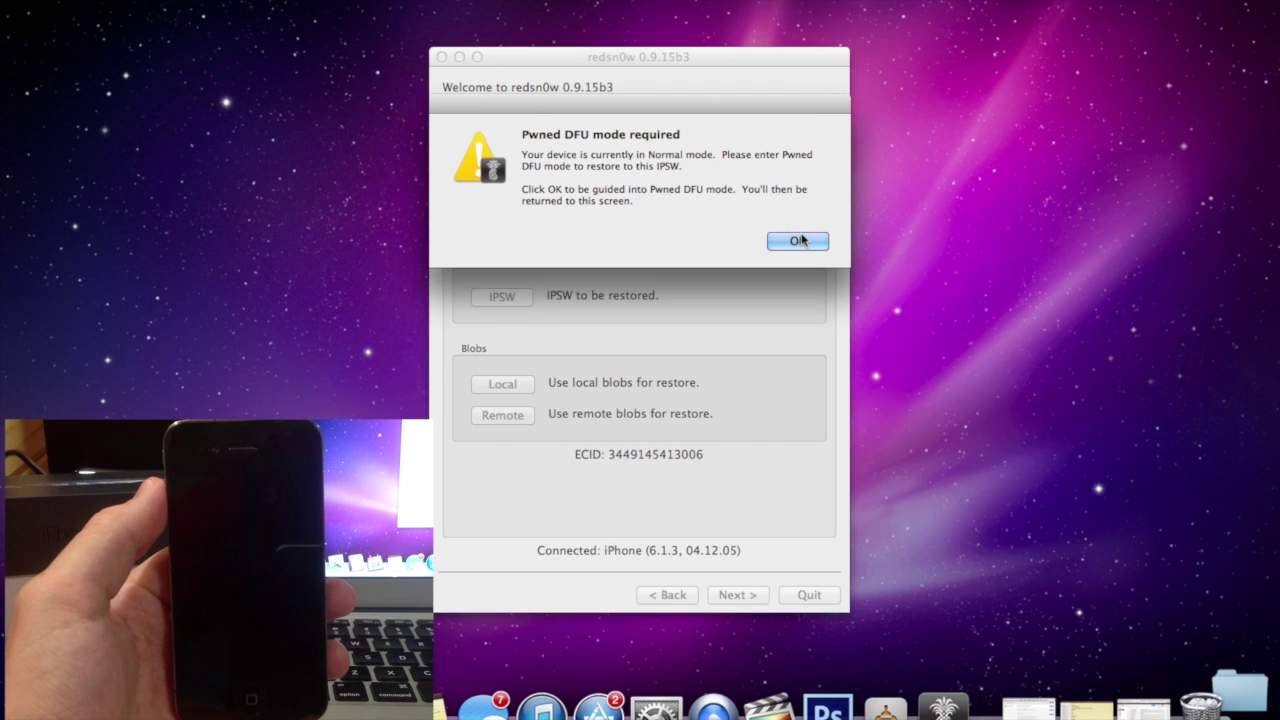
pyautogui.click(797, 240)
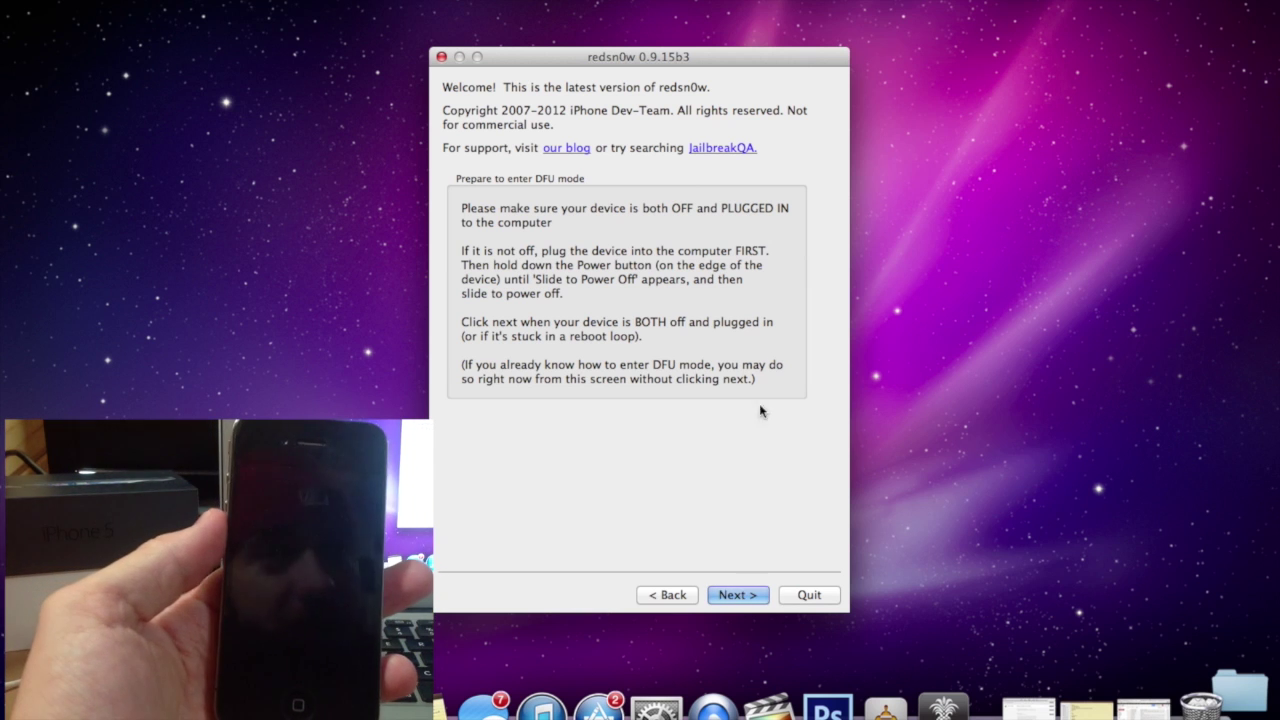
pyautogui.click(738, 596)
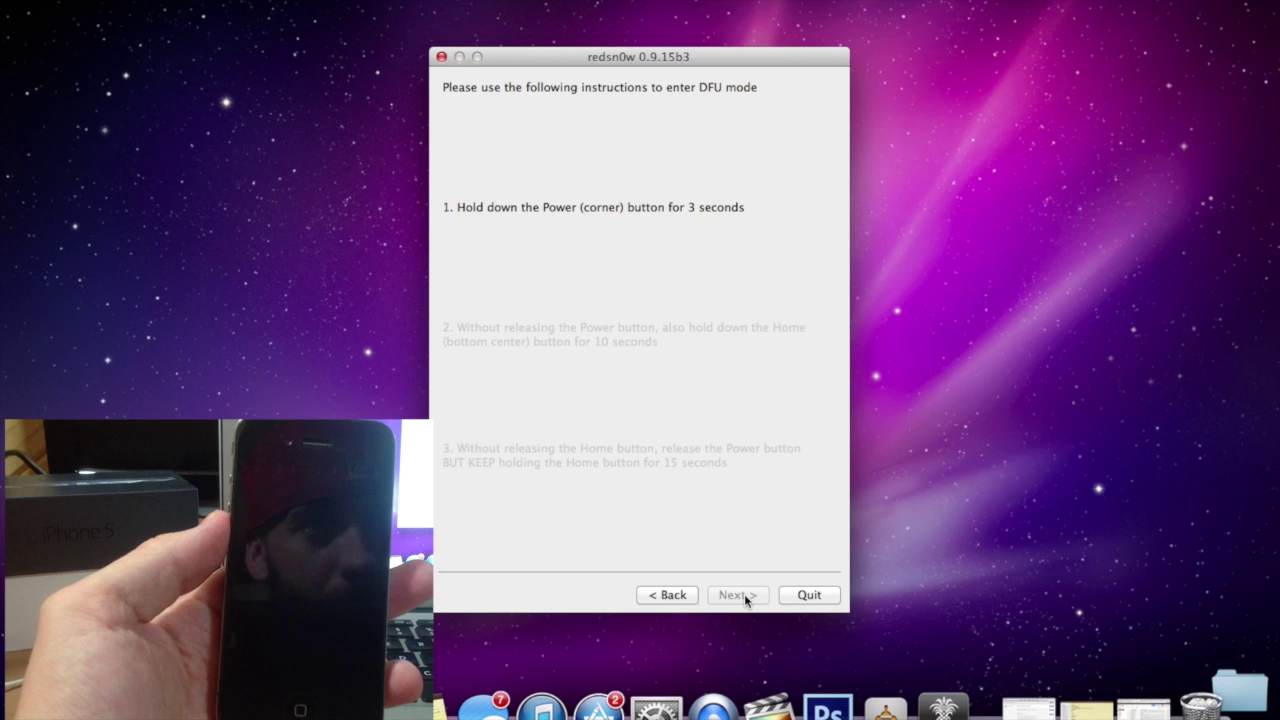
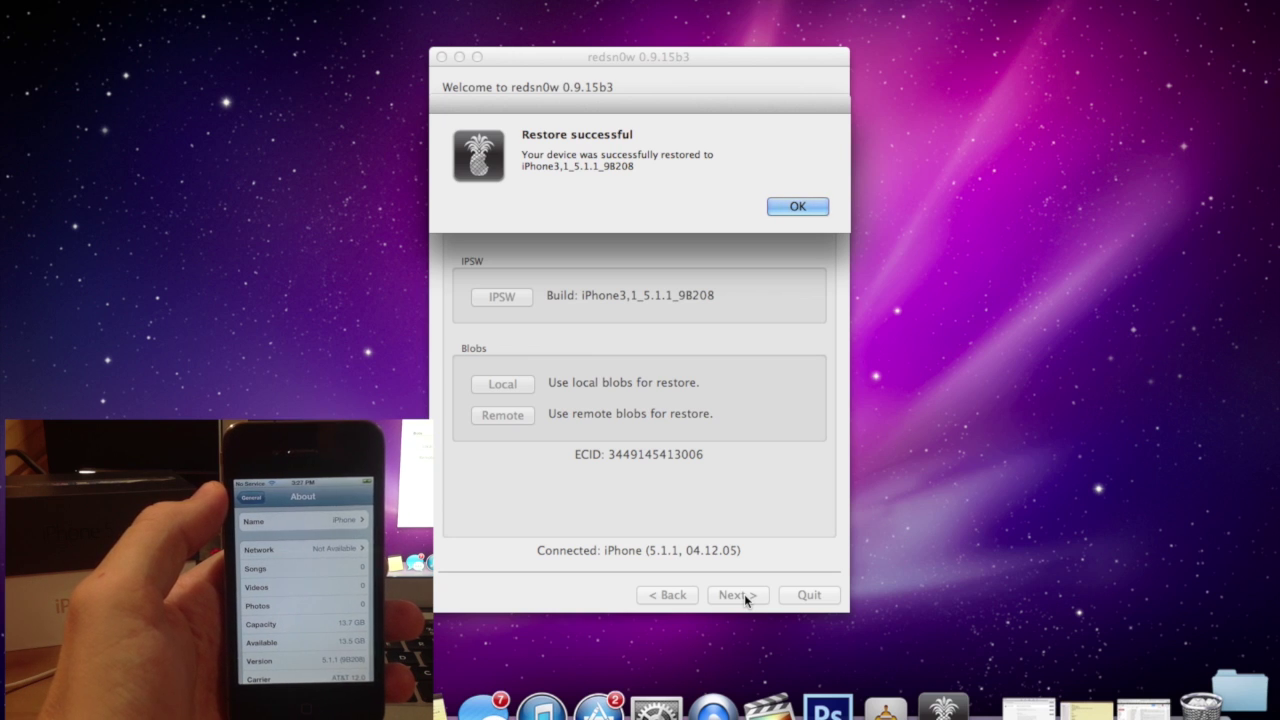
# - Dismiss the restore message and close redsn0w
pyautogui.click(797, 207)
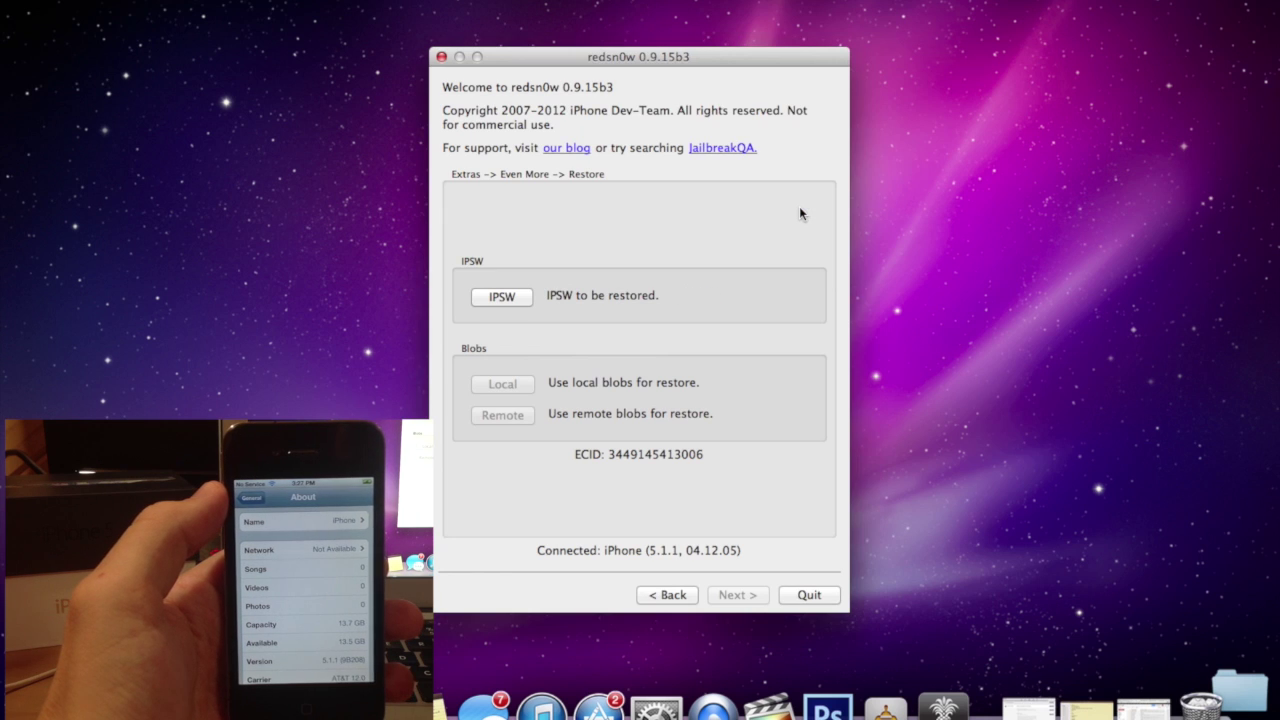
pyautogui.click(441, 57)
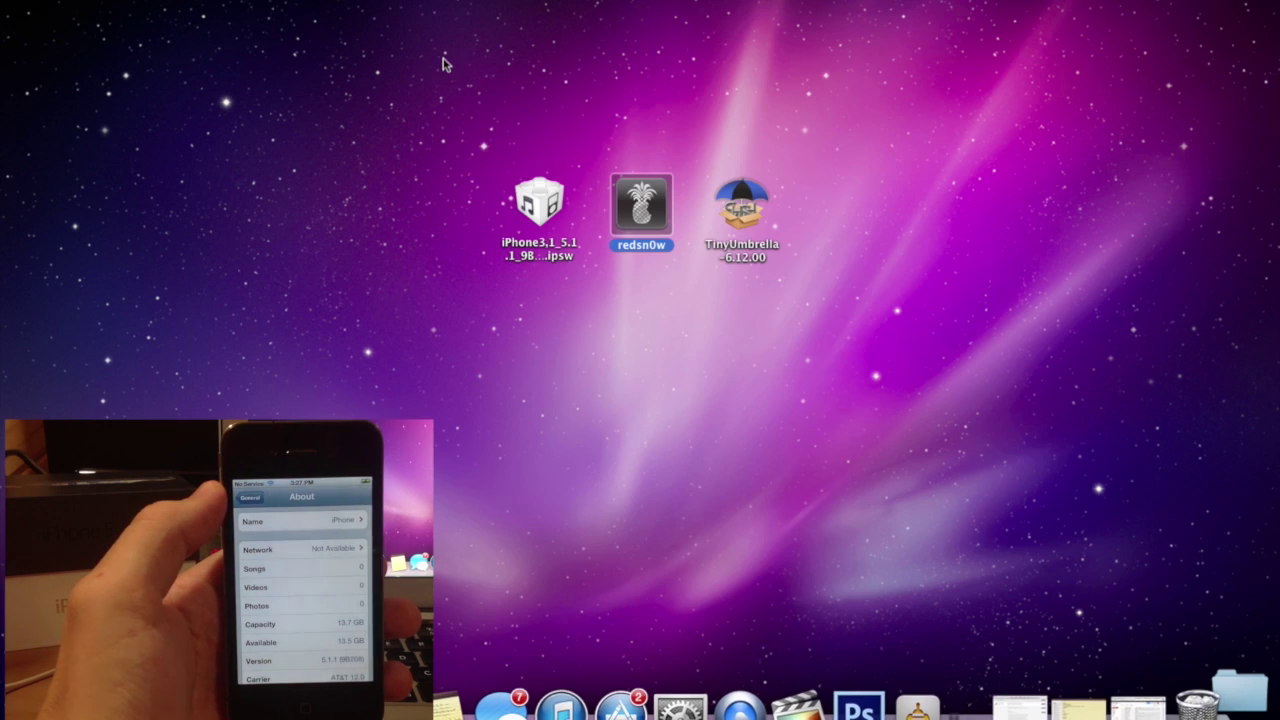
# - Reopen redsn0w to view its extra options, including the Recovery Mode fix, and close it again
pyautogui.doubleClick(650, 225)
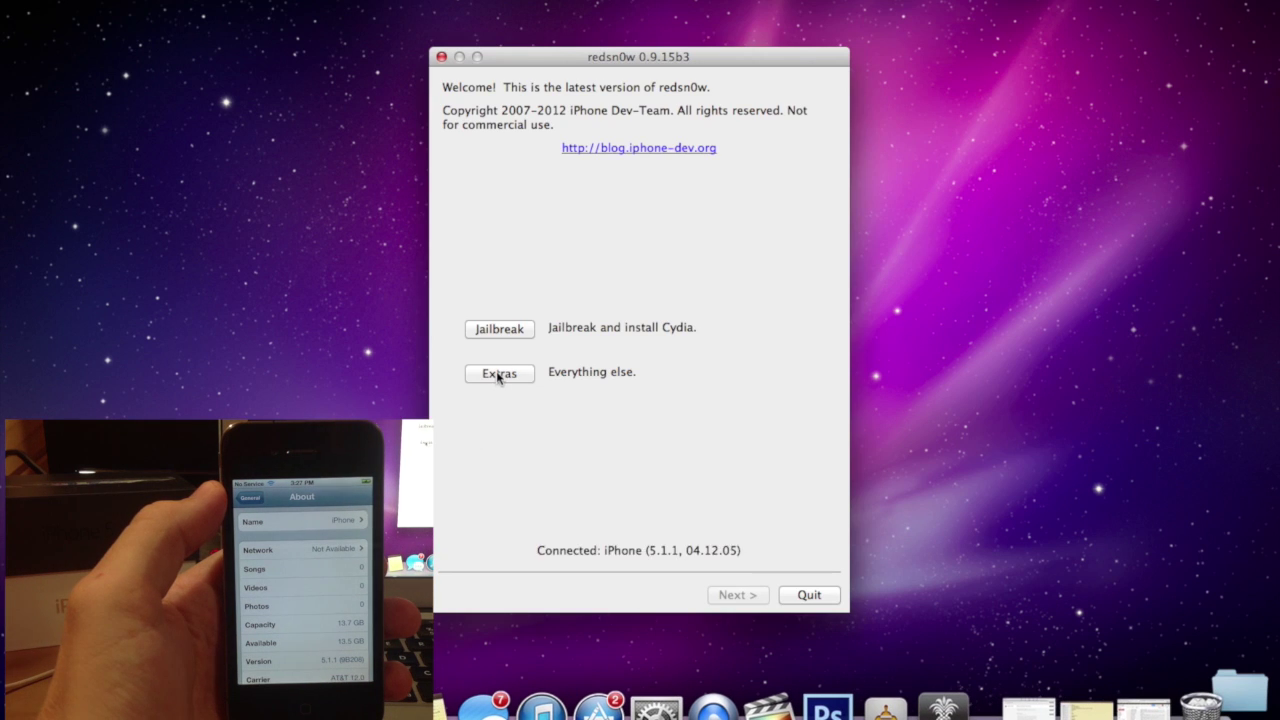
pyautogui.click(499, 373)
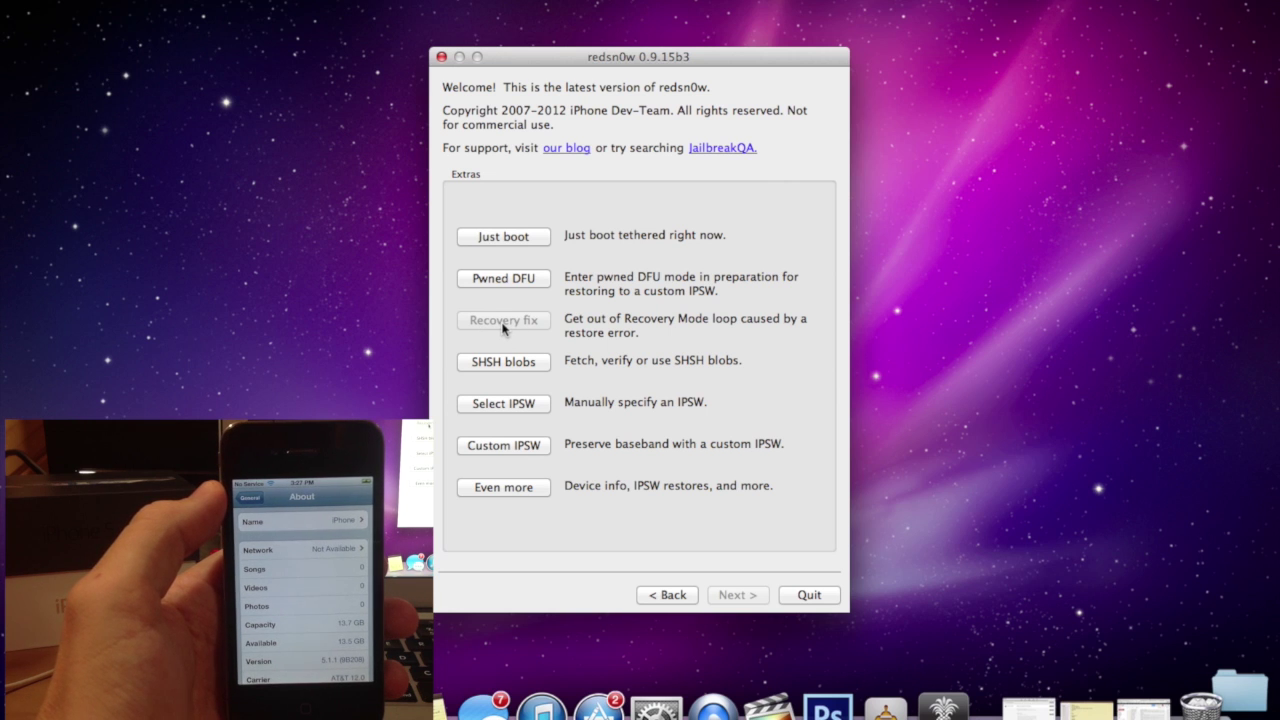
pyautogui.click(441, 57)
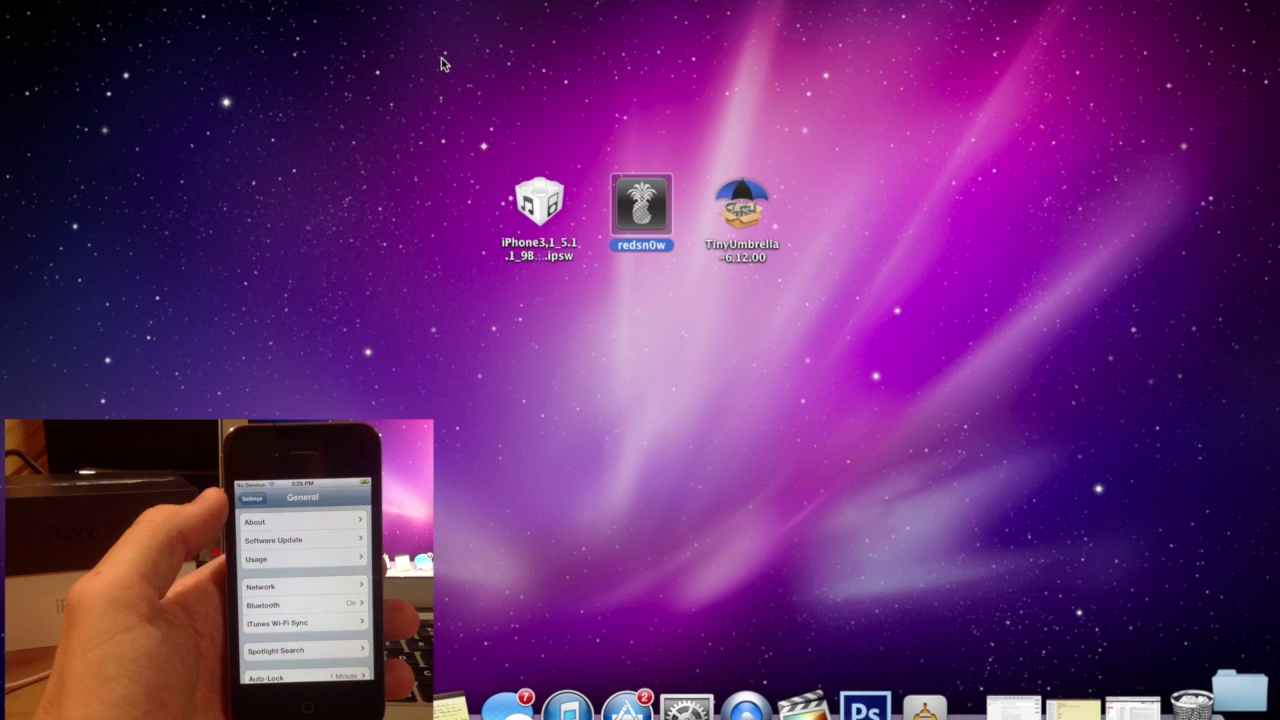